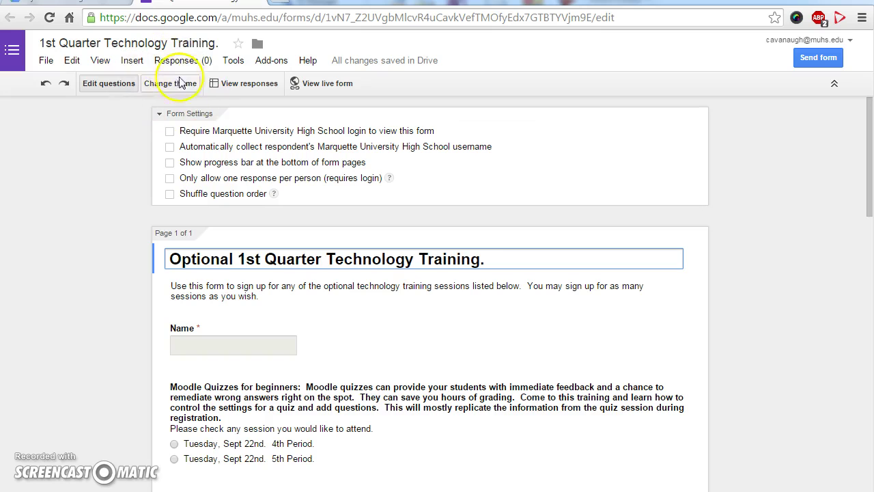
# View the live form to see its current theme, and return to the form editor.
pyautogui.click(318, 89)
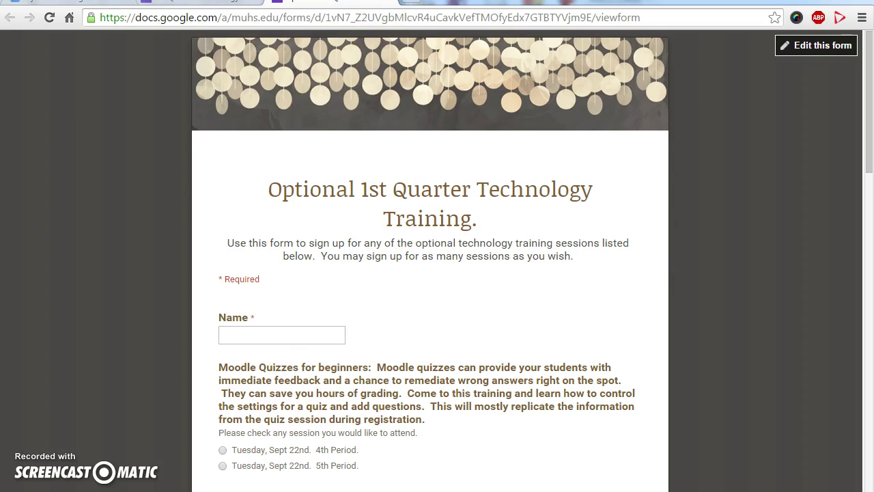
pyautogui.click(387, 6)
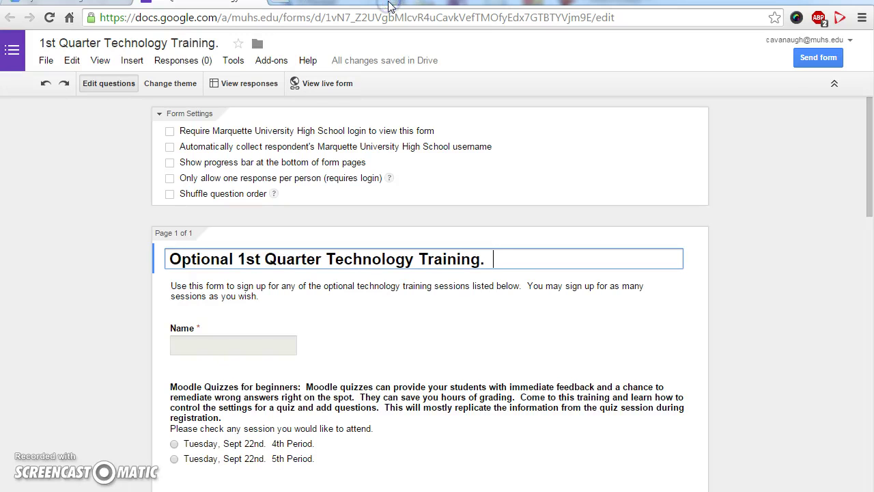
# Change the form's theme to the custom theme already stored in this form and look over the preview.
pyautogui.click(170, 83)
pyautogui.moveTo(869, 199); pyautogui.dragTo(864, 113)
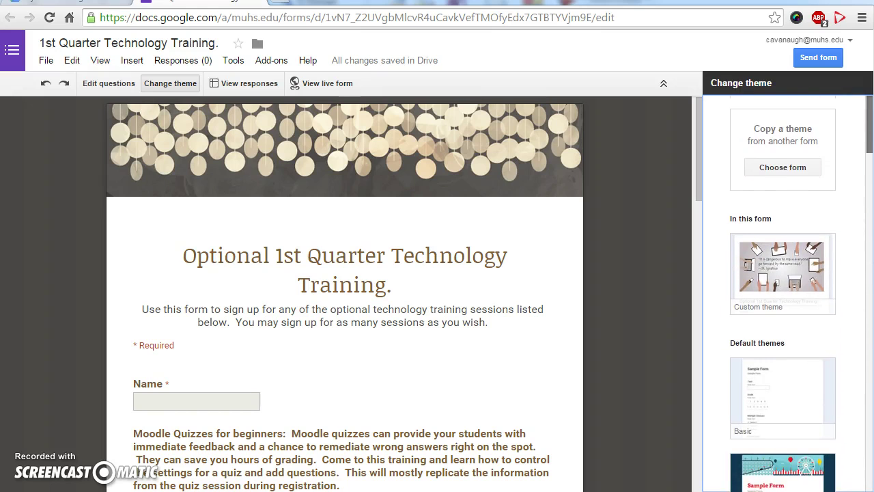
pyautogui.scroll(-1, 861, 146)
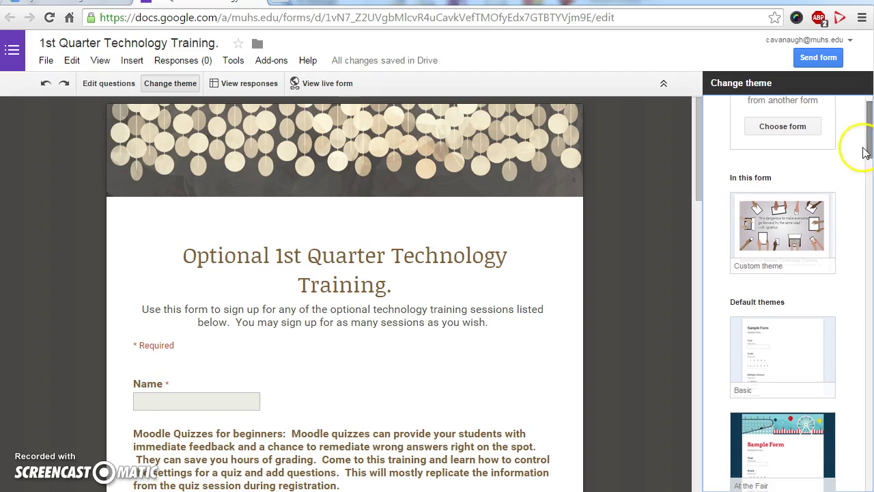
pyautogui.click(781, 271)
pyautogui.click(785, 288)
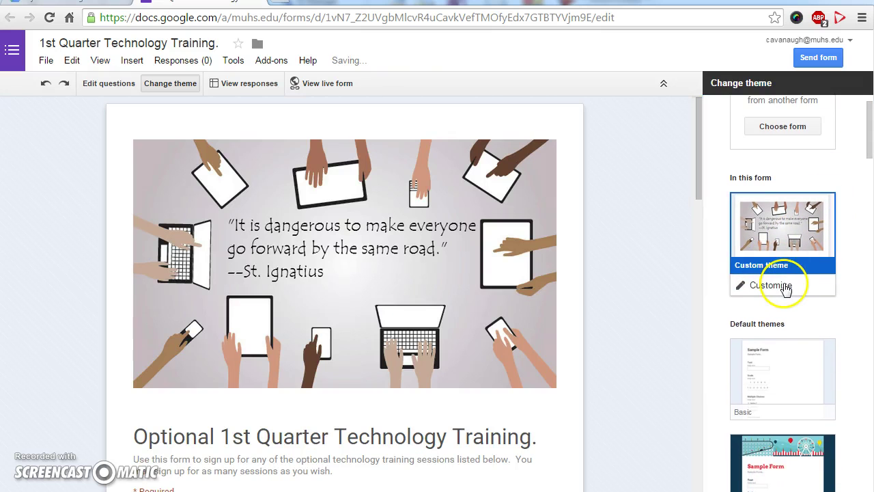
pyautogui.scroll(-3, 443, 284)
pyautogui.scroll(3, 442, 285)
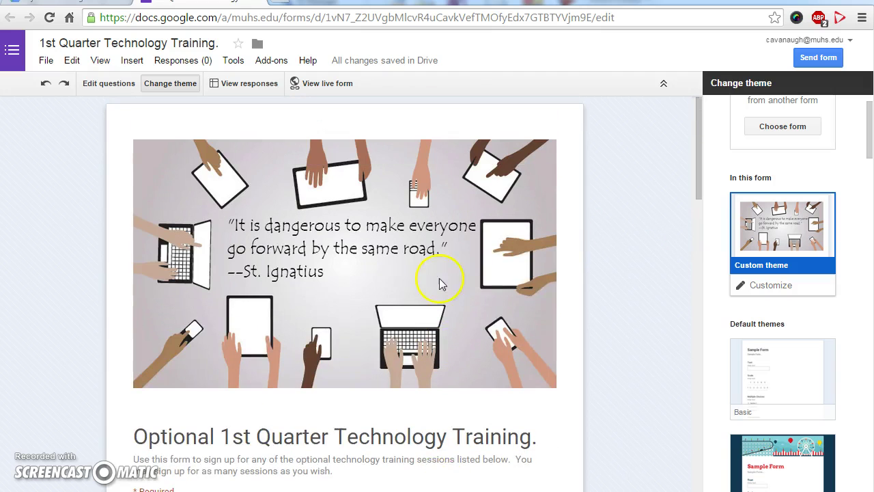
# Customize the theme's header image by browsing the Birthday and Food and dining image galleries.
pyautogui.click(799, 291)
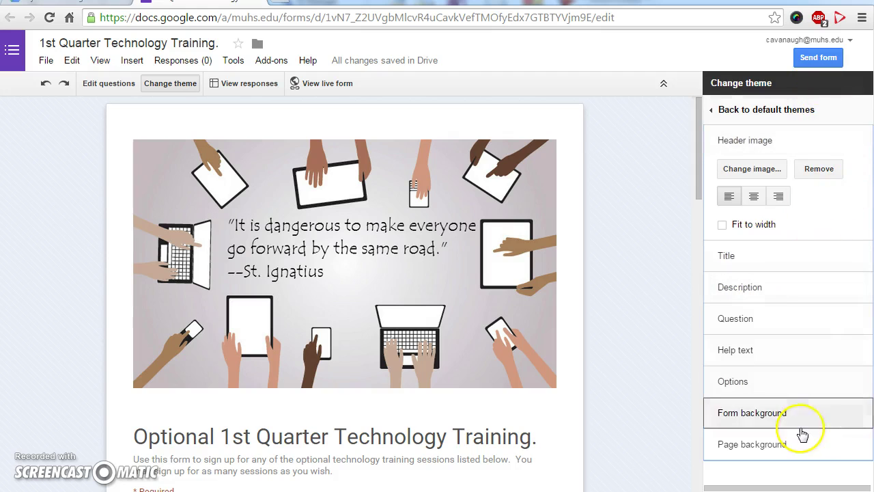
pyautogui.click(750, 175)
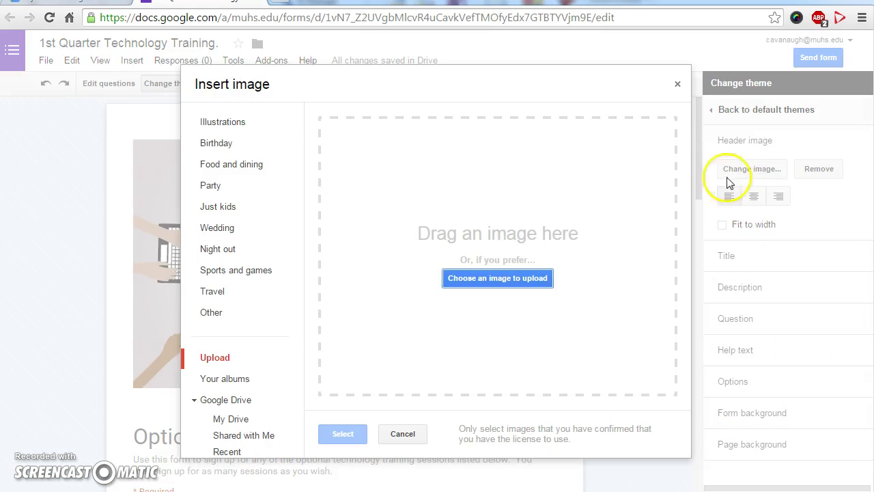
pyautogui.click(211, 143)
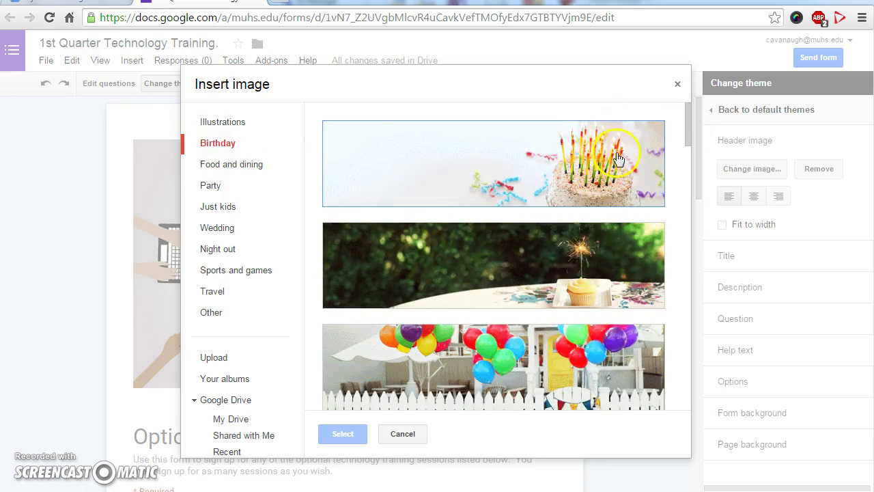
pyautogui.moveTo(688, 137); pyautogui.dragTo(689, 351)
pyautogui.click(232, 164)
pyautogui.moveTo(687, 117); pyautogui.dragTo(721, 139)
# Upload the BYOD JPEG image from the Desktop as the header image.
pyautogui.click(217, 359)
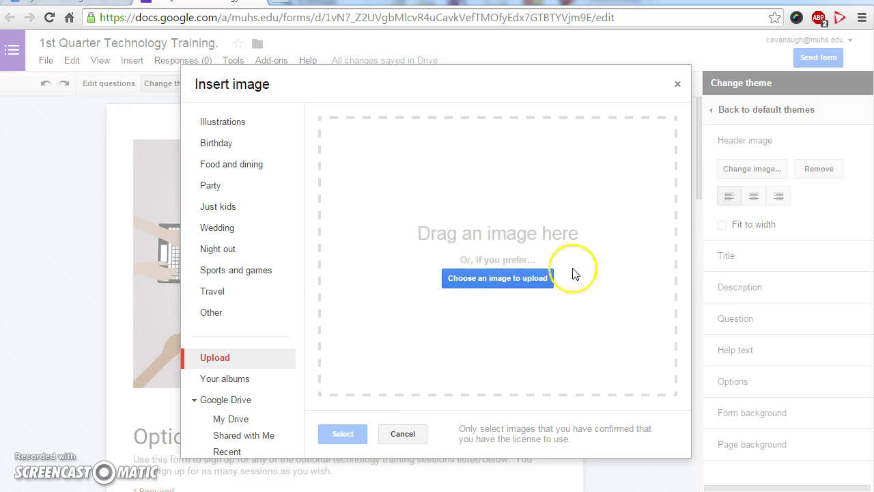
pyautogui.click(523, 278)
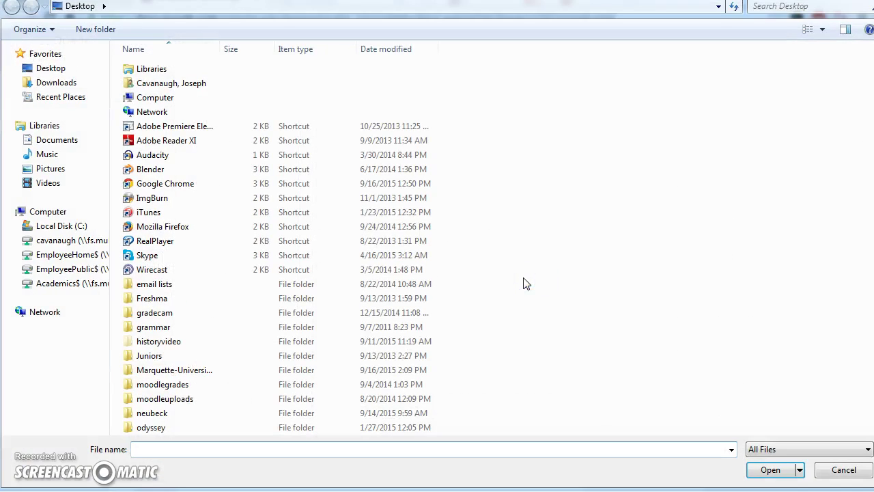
pyautogui.scroll(-9, 744, 109)
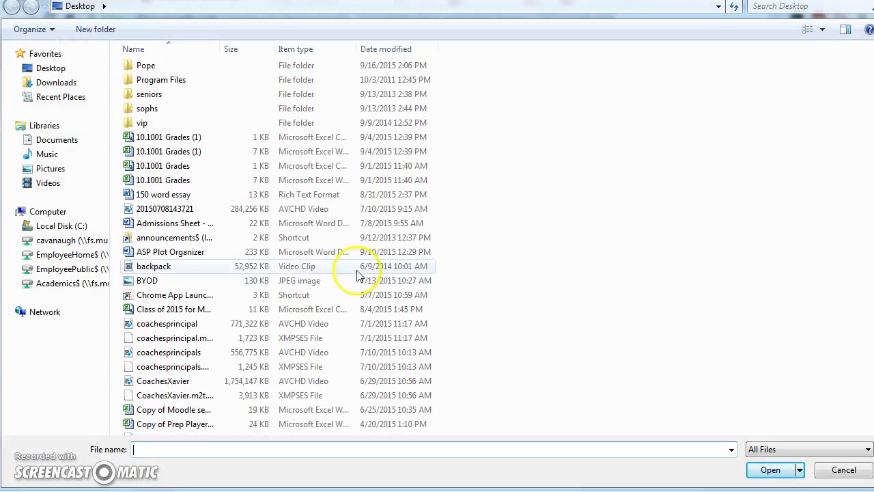
pyautogui.doubleClick(201, 281)
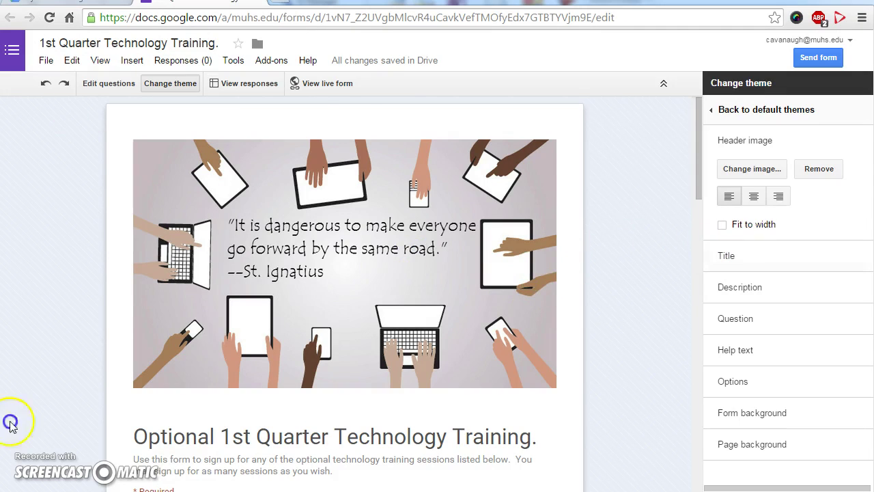
# Examine the formatting options the theme offers for the title, description and question text.
pyautogui.click(790, 265)
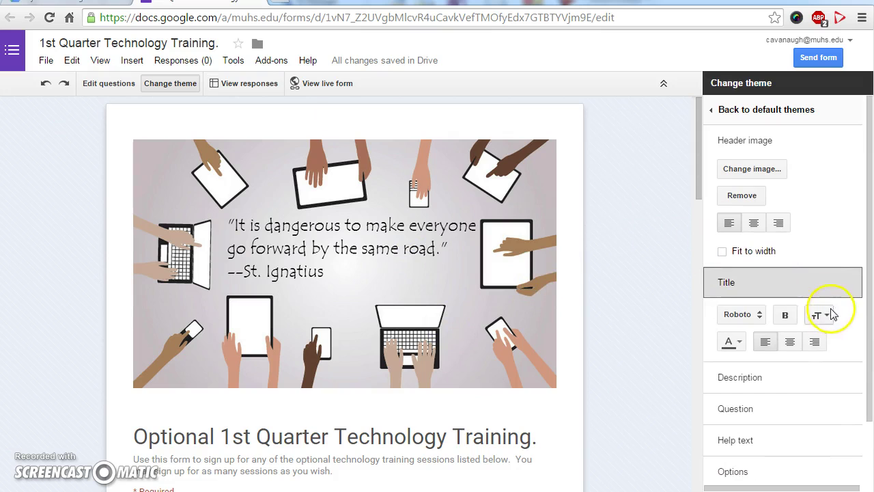
pyautogui.click(761, 315)
pyautogui.click(760, 284)
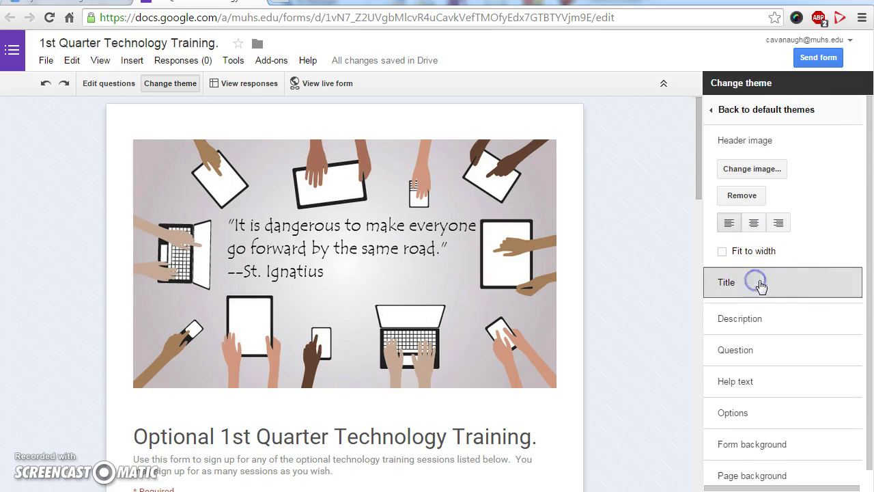
pyautogui.click(798, 314)
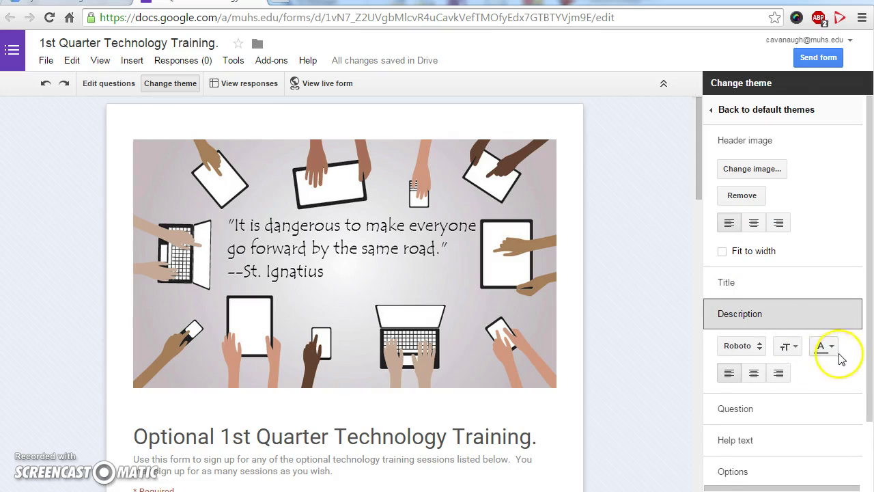
pyautogui.click(799, 409)
pyautogui.moveTo(871, 351); pyautogui.dragTo(870, 426)
# Try teal, light orange and light red fills for the form background, and set it back to white.
pyautogui.click(785, 431)
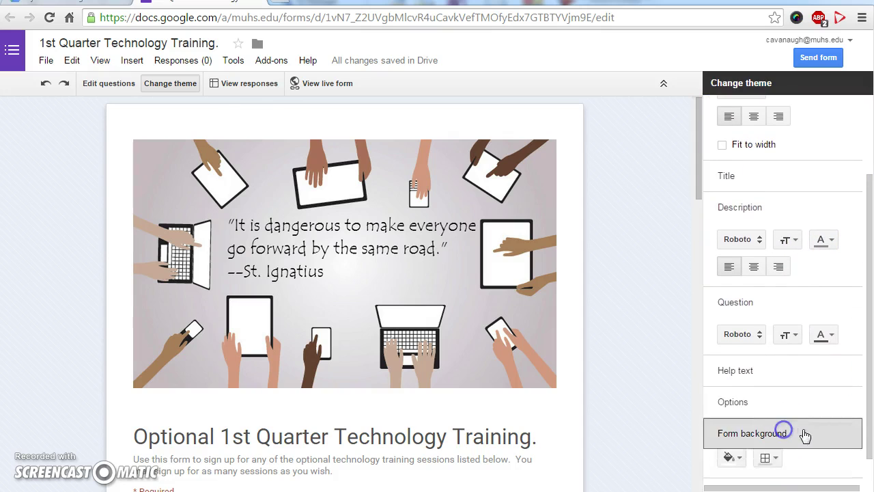
pyautogui.moveTo(862, 397); pyautogui.dragTo(865, 430)
pyautogui.click(773, 437)
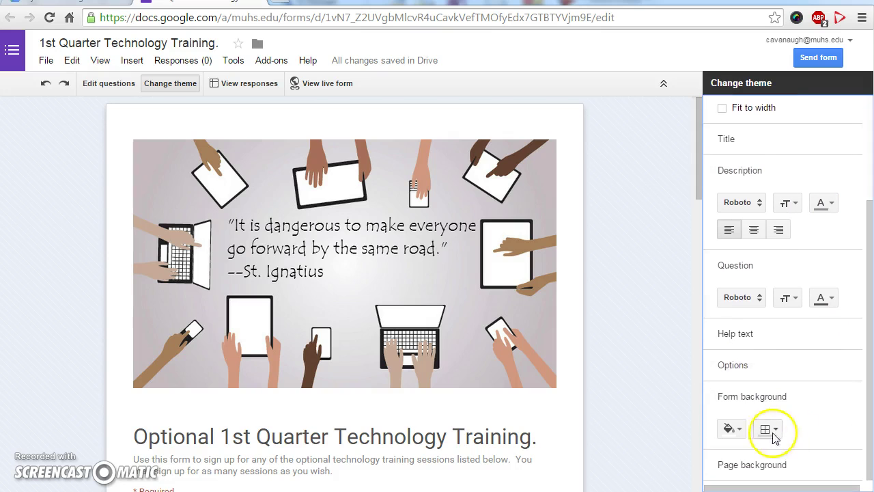
pyautogui.click(731, 428)
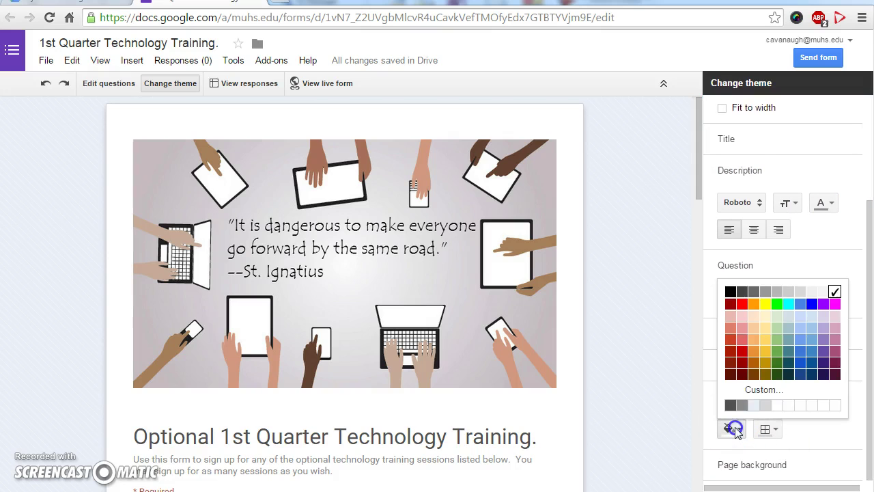
pyautogui.click(789, 331)
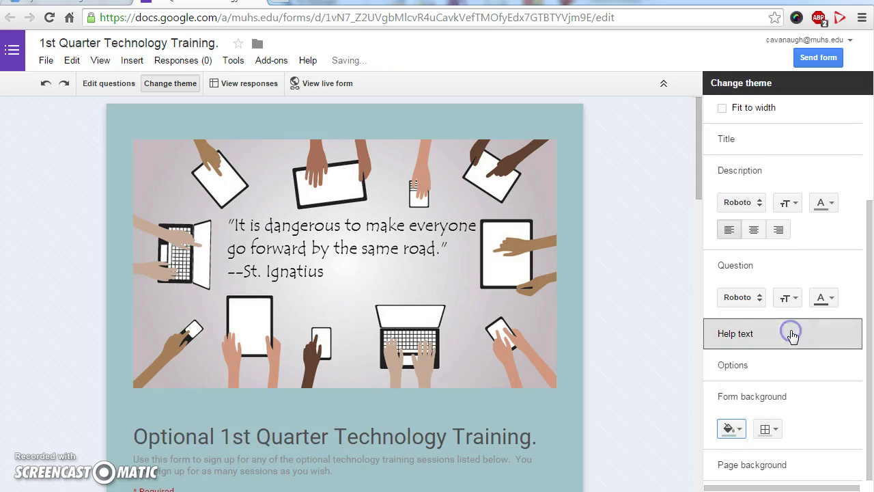
pyautogui.click(732, 428)
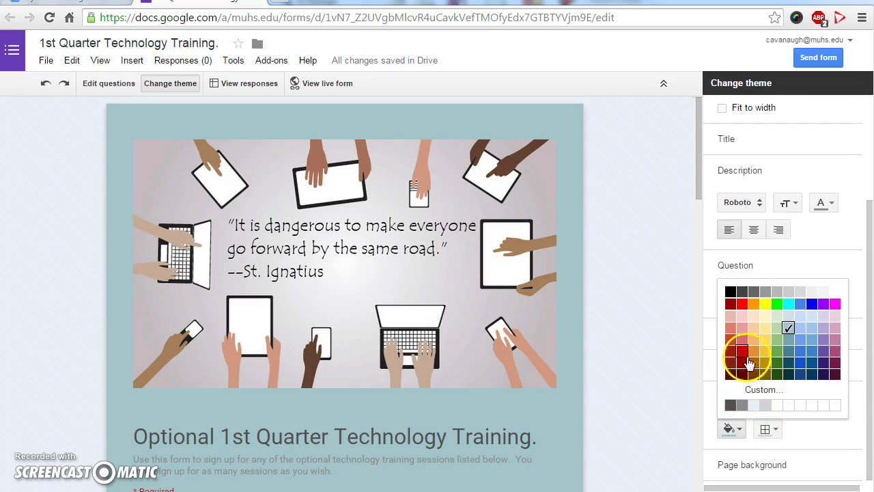
pyautogui.click(750, 318)
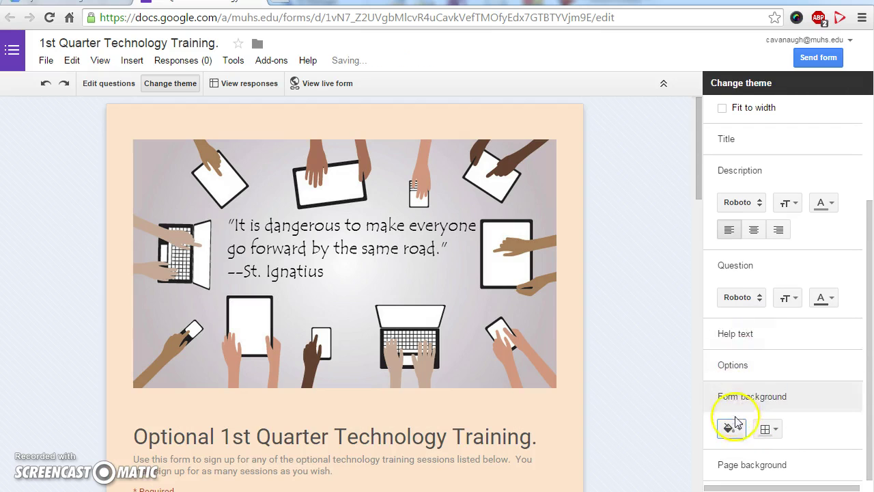
pyautogui.click(732, 428)
pyautogui.click(729, 317)
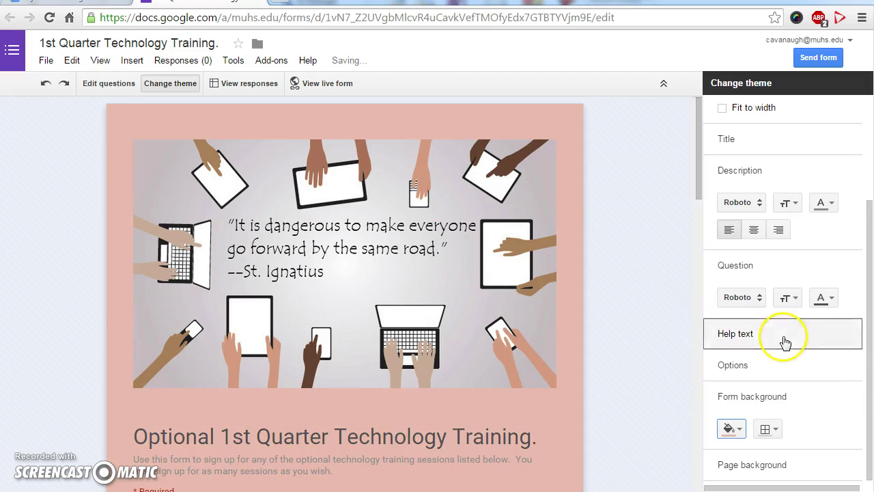
pyautogui.click(741, 430)
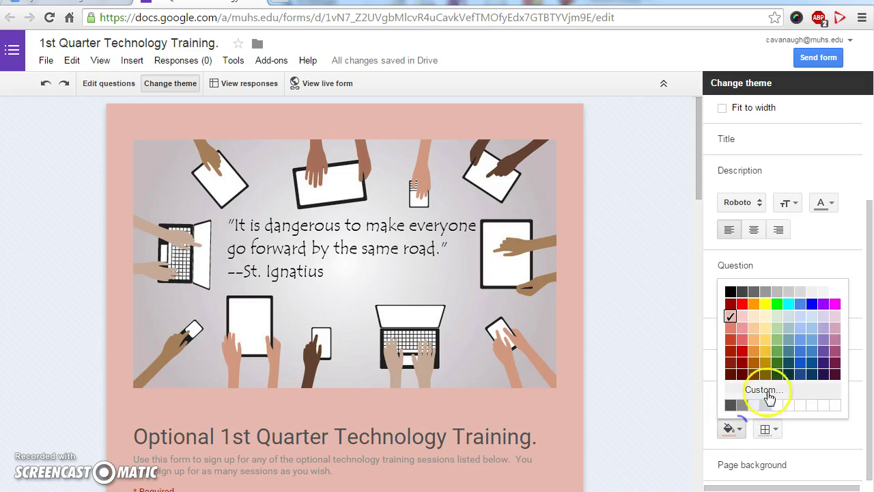
pyautogui.click(834, 292)
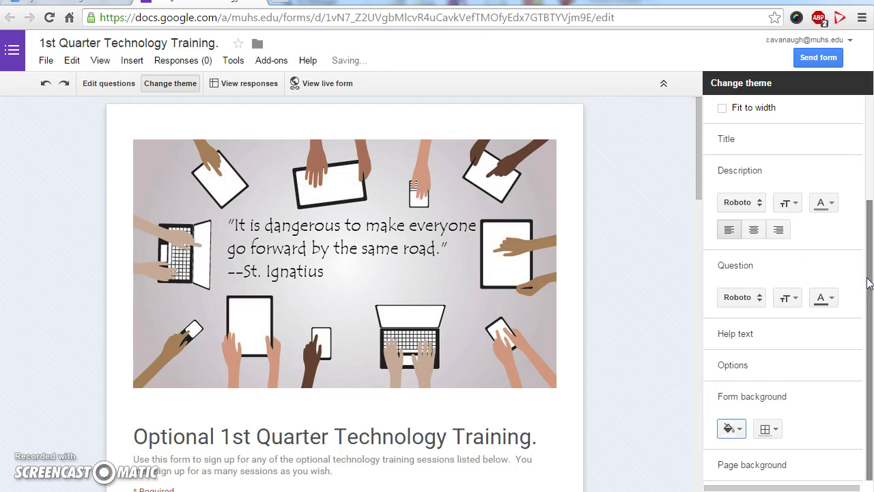
# Open the image chooser for the page background and close it without choosing an image.
pyautogui.click(777, 463)
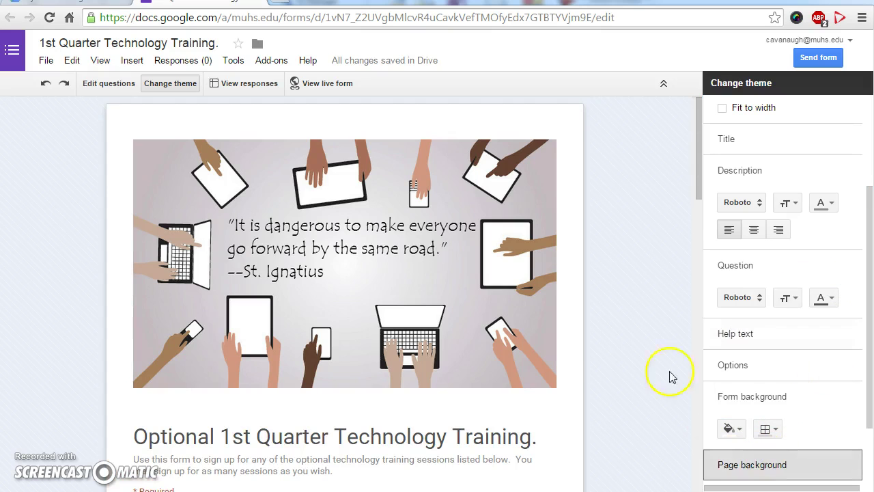
pyautogui.moveTo(861, 363); pyautogui.dragTo(815, 435)
pyautogui.click(770, 408)
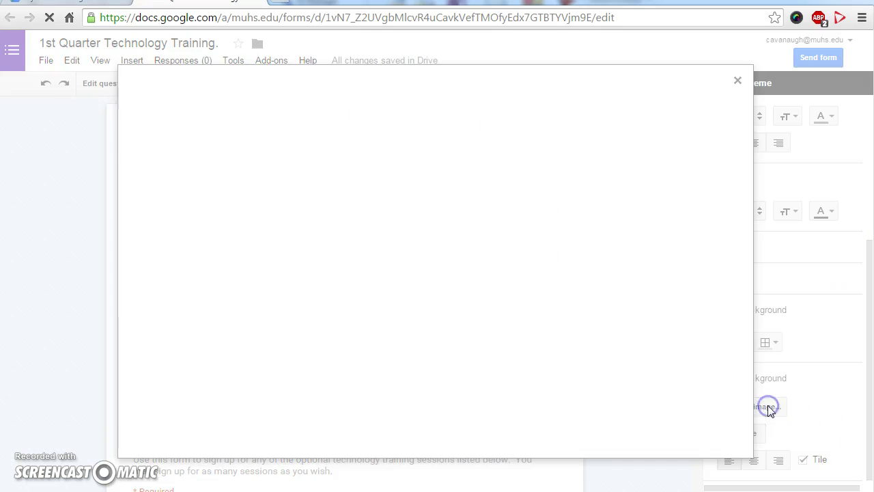
pyautogui.click(741, 84)
# Leave the theme customization settings and return to the list of themes.
pyautogui.moveTo(870, 292); pyautogui.dragTo(870, 116)
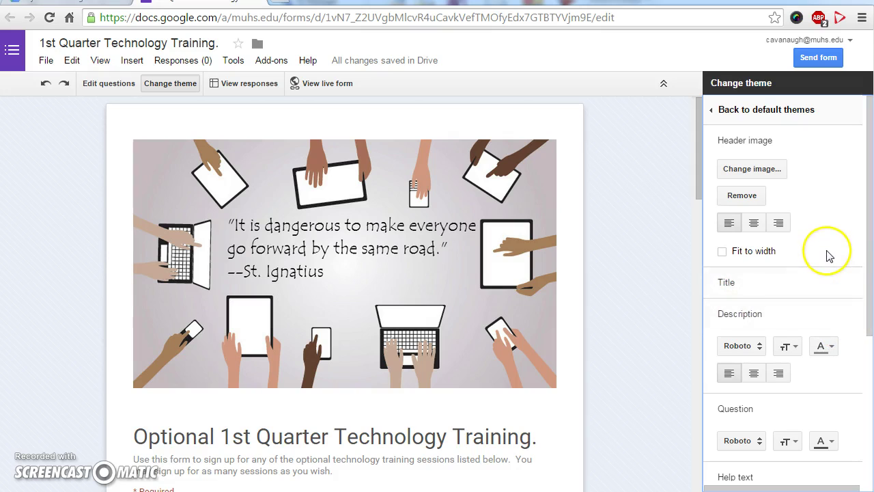
pyautogui.click(824, 275)
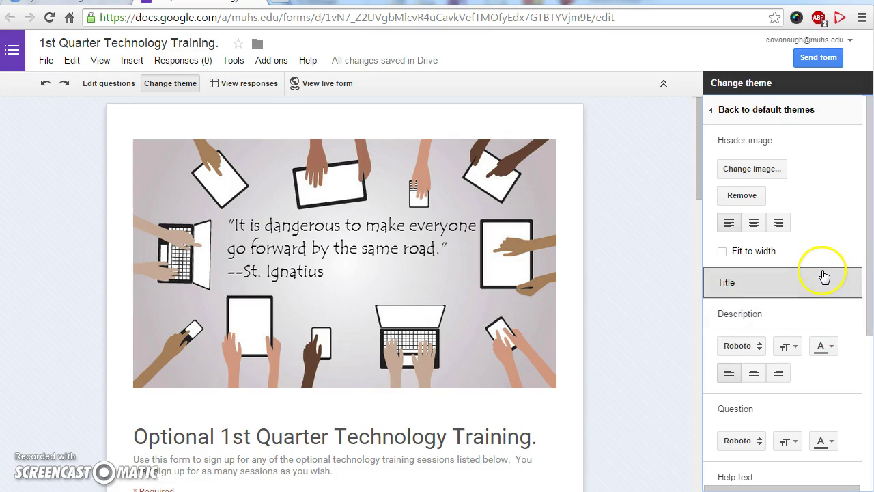
pyautogui.click(761, 111)
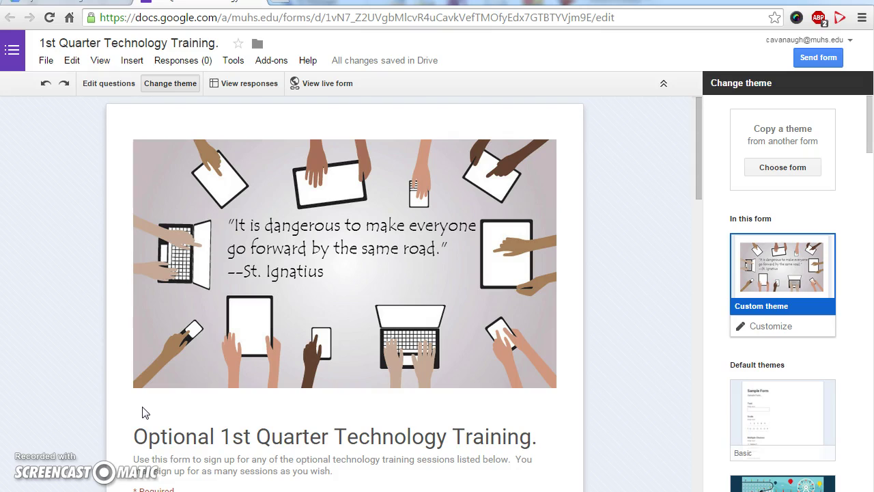
pyautogui.click(128, 420)
pyautogui.click(128, 424)
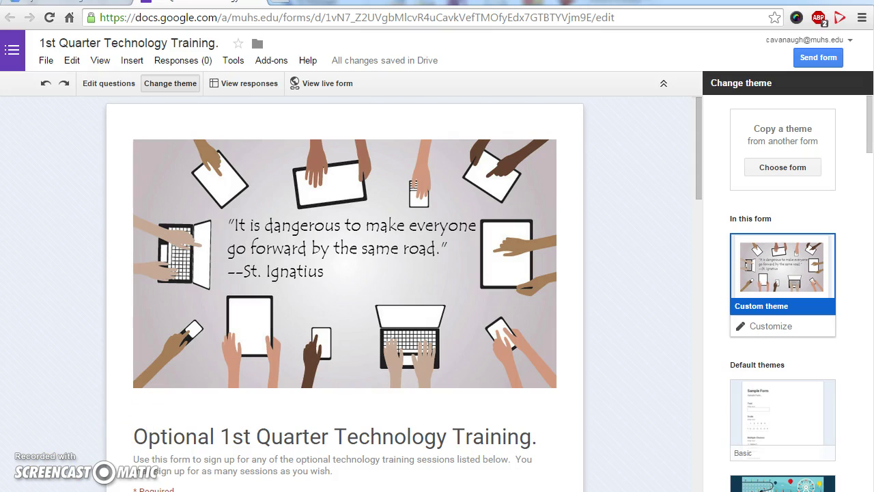